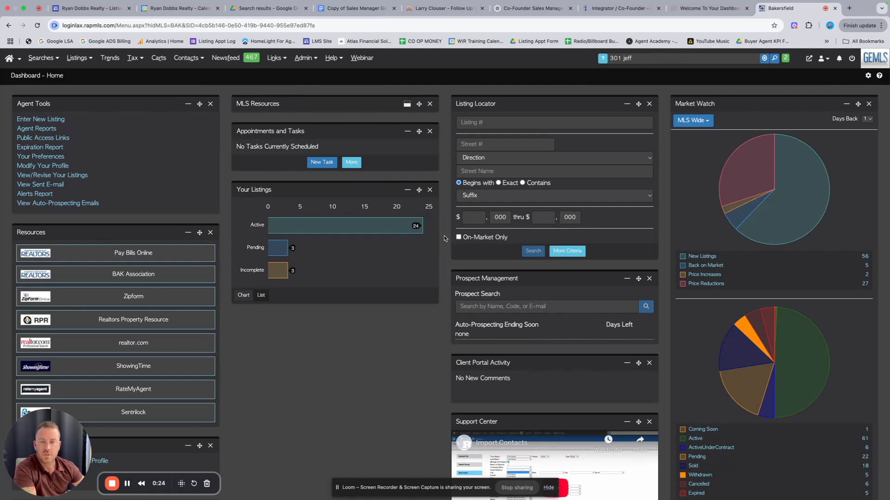
pyautogui.click(51, 61)
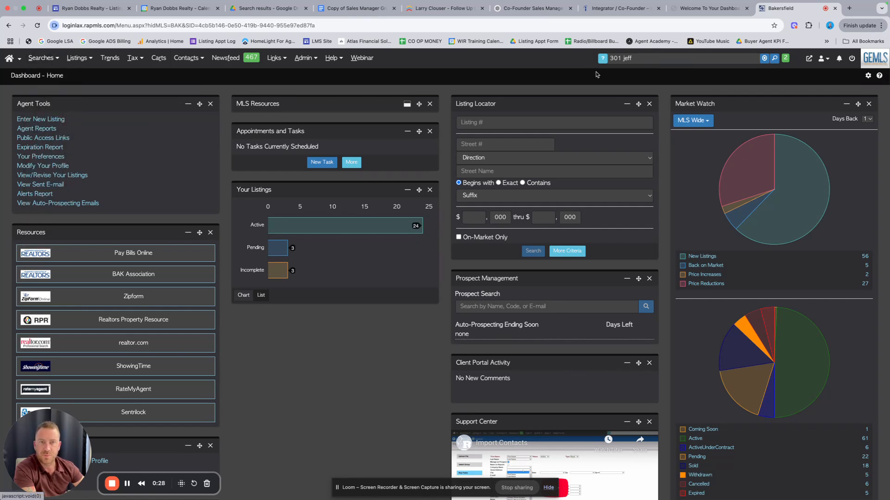
pyautogui.click(648, 59)
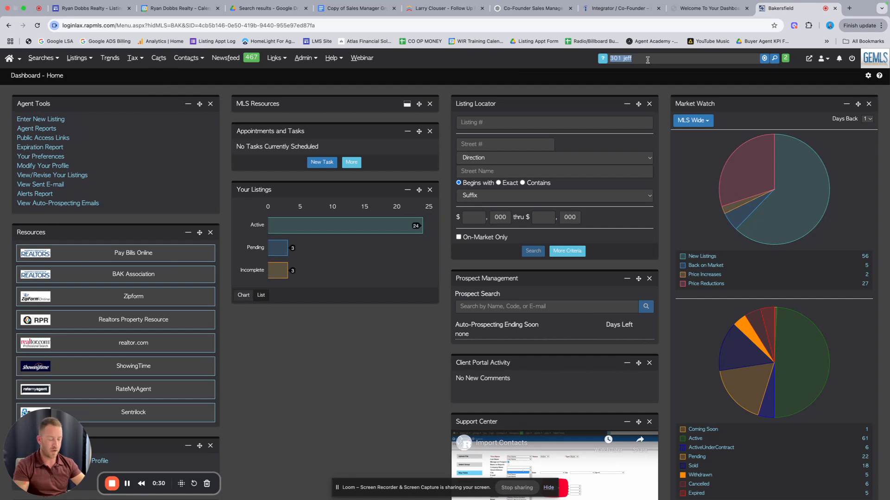
pyautogui.press('BackSpace')
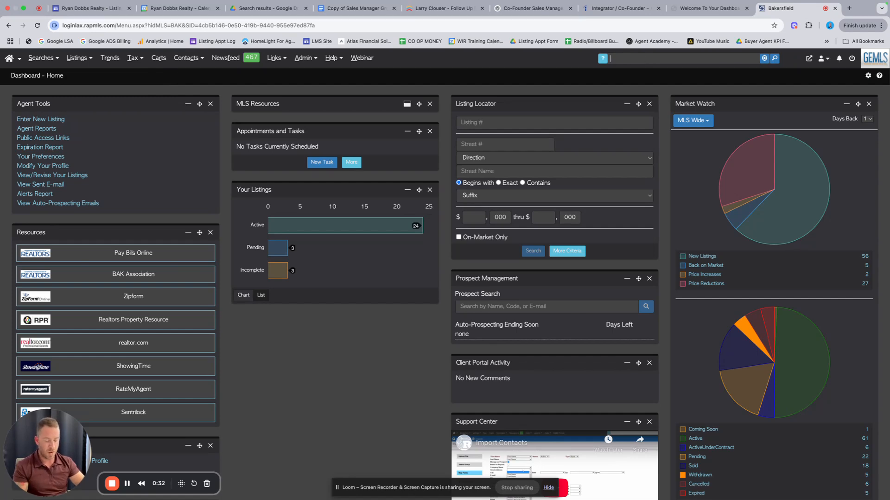
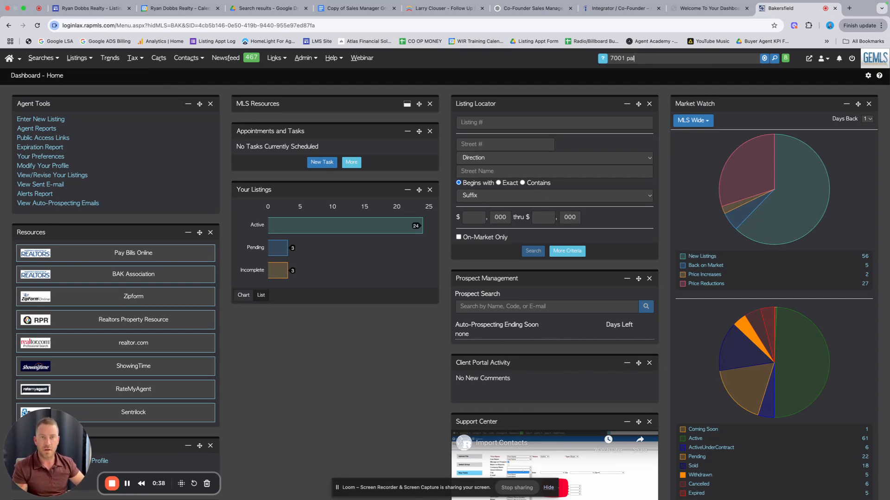
pyautogui.press('Return')
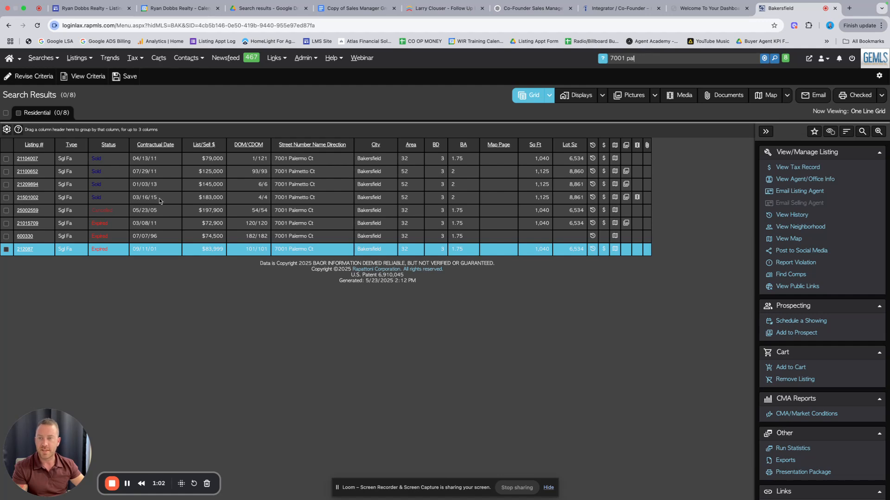
pyautogui.click(31, 200)
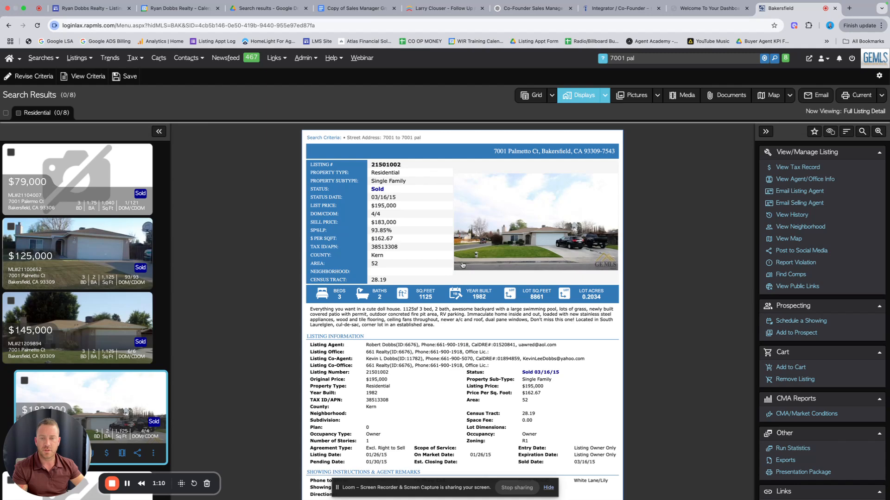
pyautogui.scroll(-3, 462, 265)
pyautogui.scroll(3, 462, 265)
pyautogui.click(635, 99)
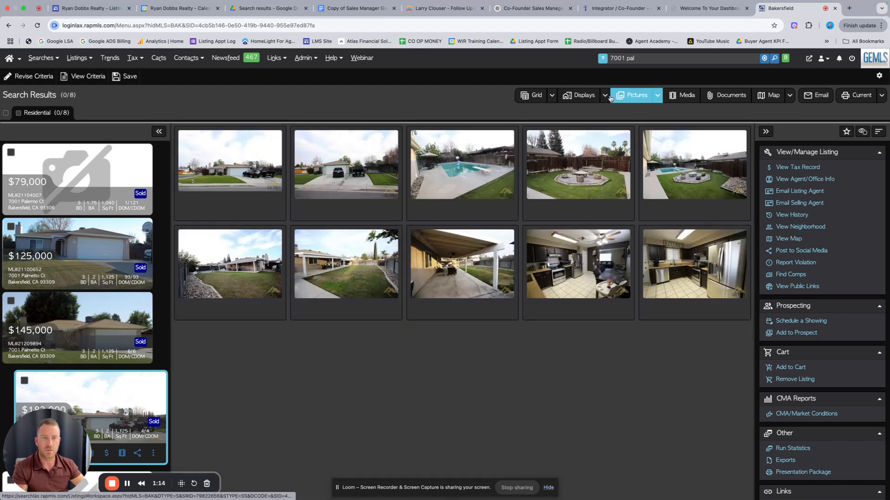
pyautogui.click(582, 97)
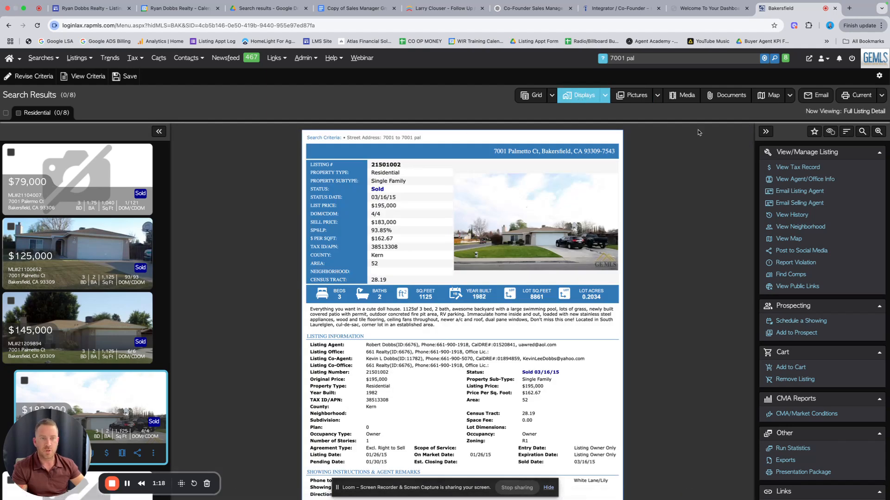
pyautogui.click(770, 98)
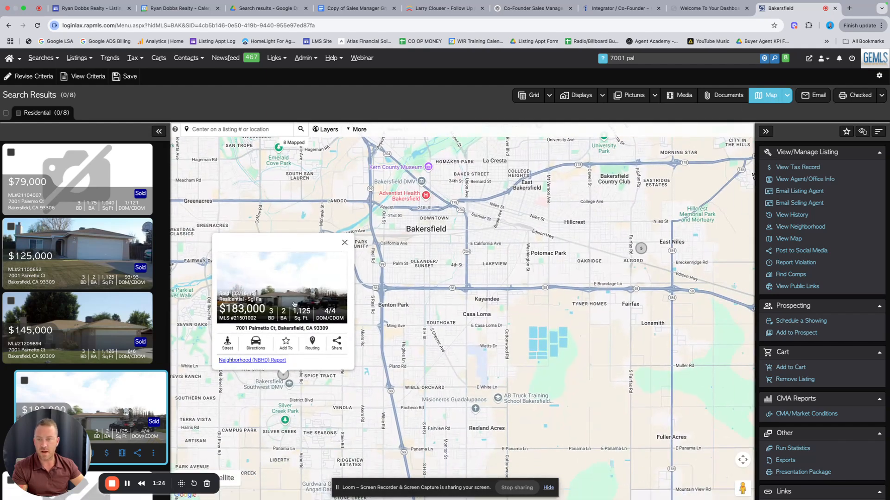
pyautogui.scroll(3, 281, 382)
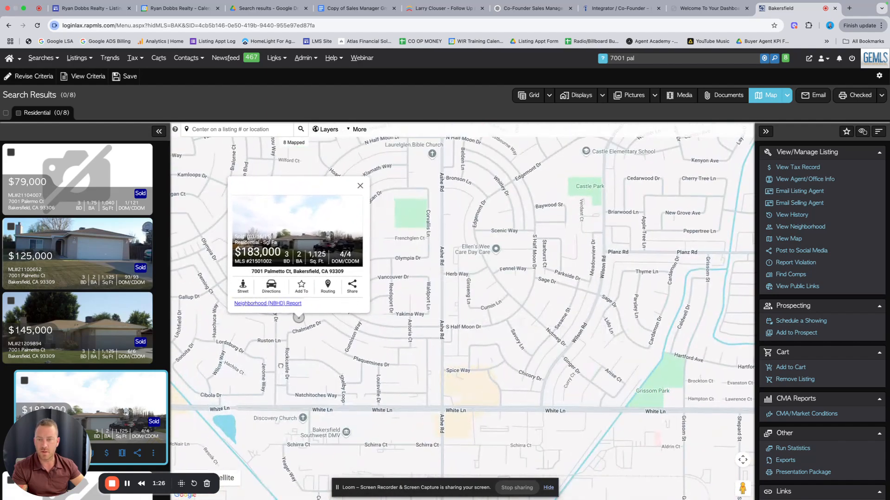
pyautogui.moveTo(280, 366); pyautogui.dragTo(424, 374)
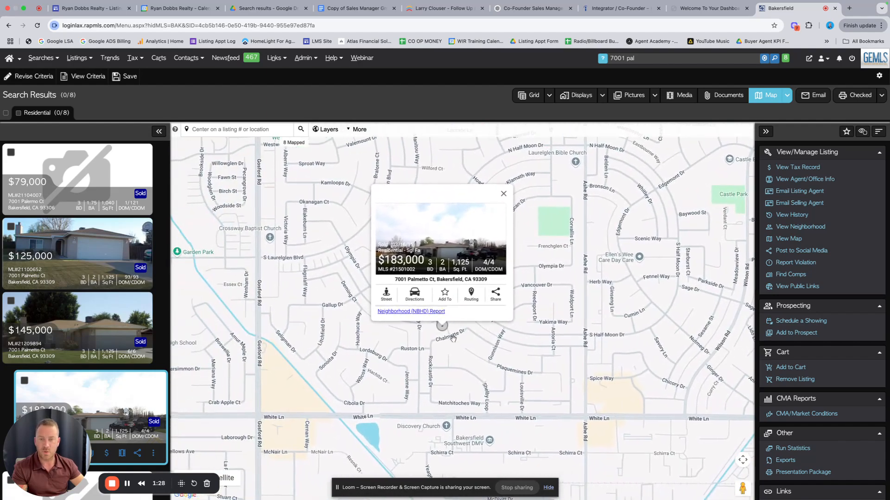
pyautogui.click(504, 195)
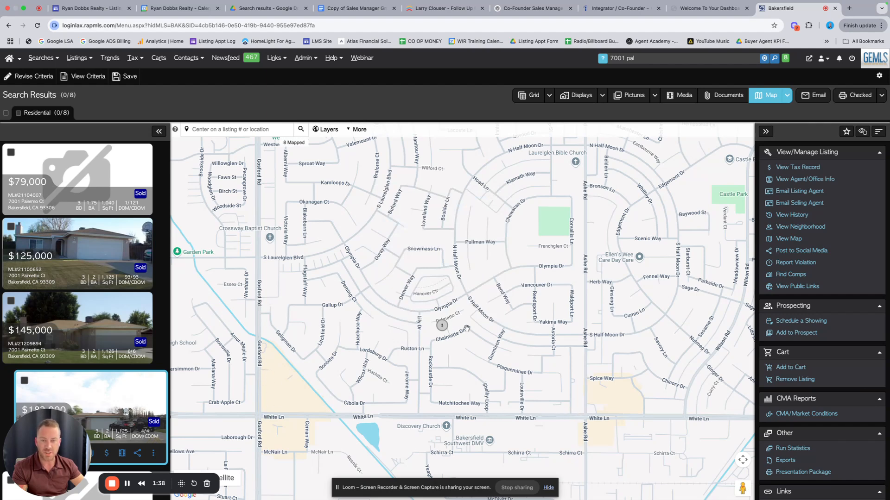
pyautogui.click(442, 325)
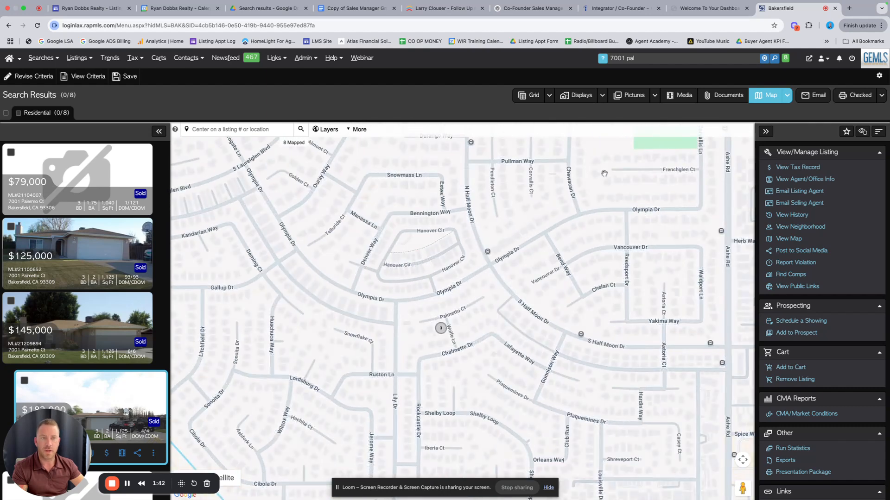
# Open the MLS dashboard in a new tab, setting the original tab's results back to the detail display.
pyautogui.click(808, 59)
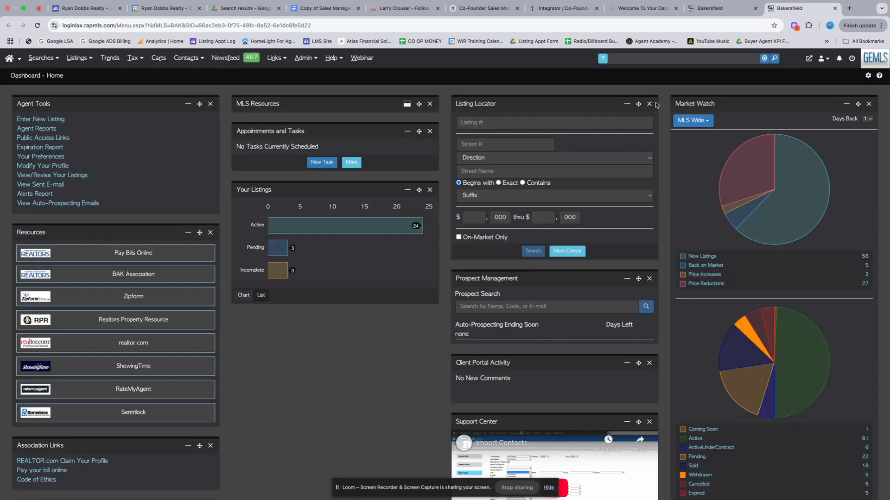
pyautogui.click(720, 8)
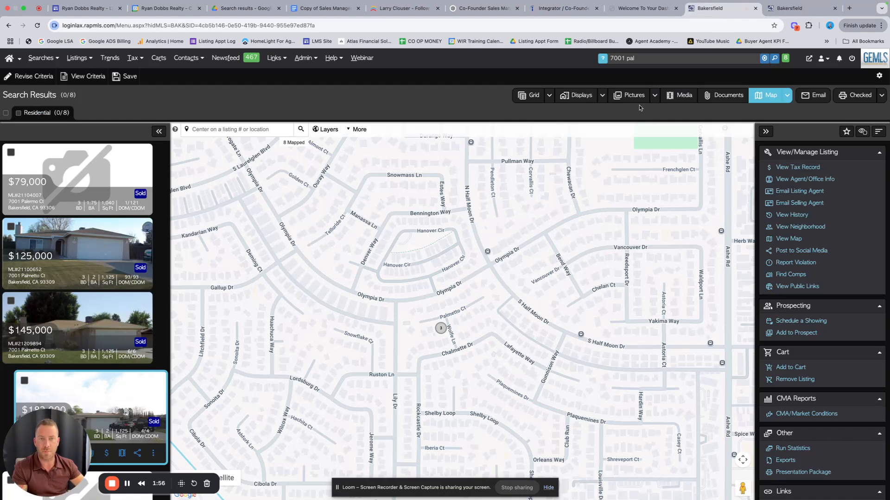
pyautogui.click(577, 97)
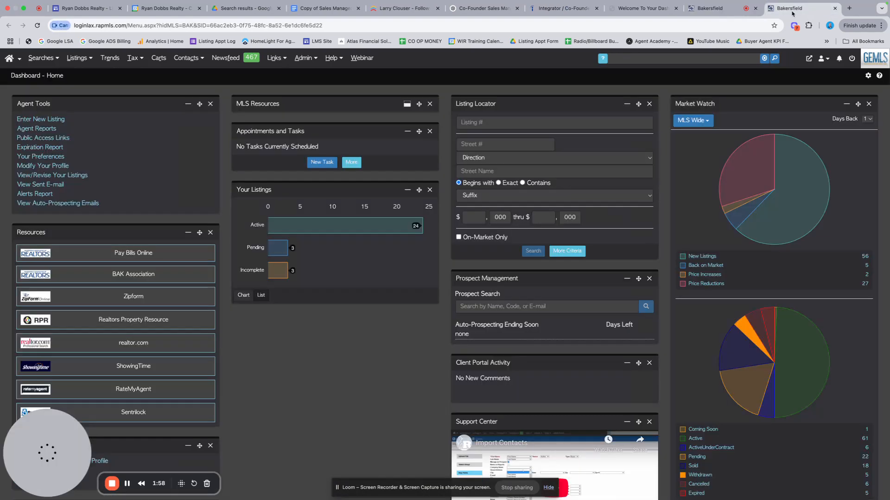
pyautogui.click(798, 8)
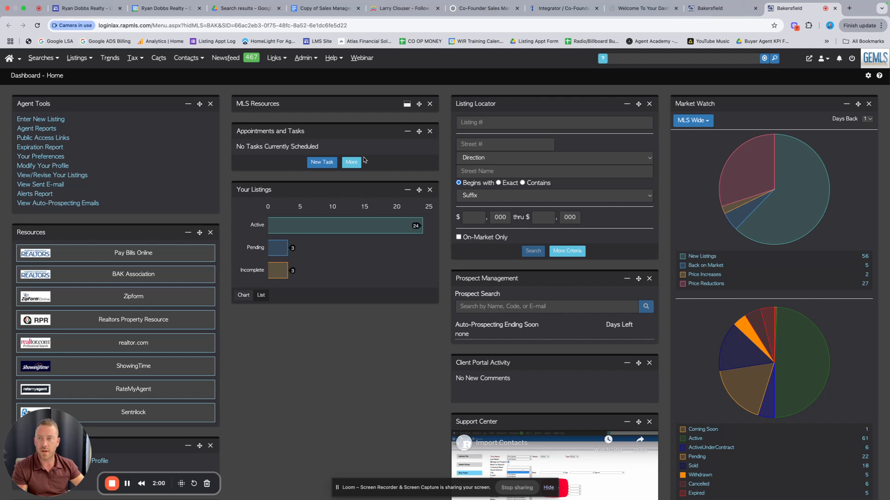
# Open the Interactive Map search and zoom into the Palmetto Ct neighbourhood.
pyautogui.click(44, 59)
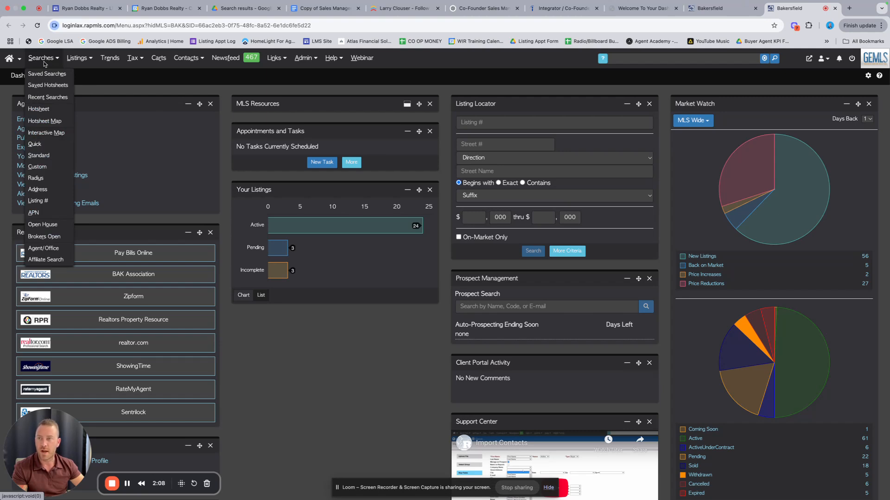
pyautogui.click(46, 133)
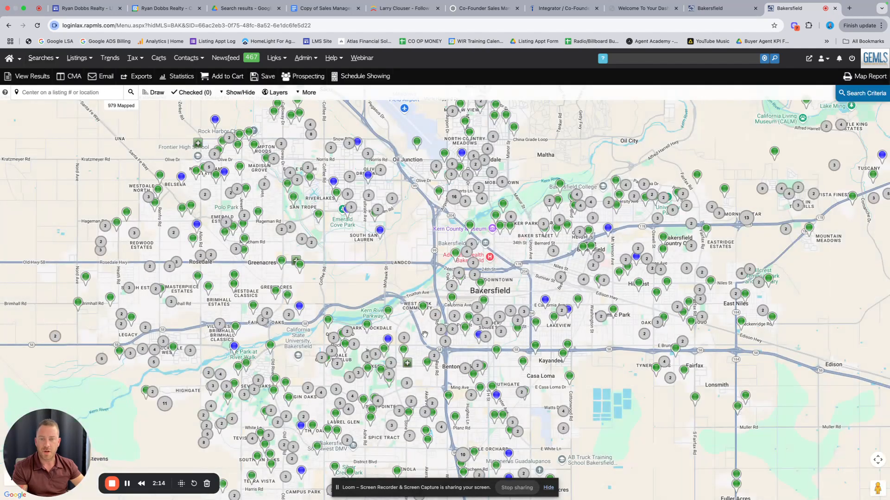
pyautogui.scroll(-5, 417, 341)
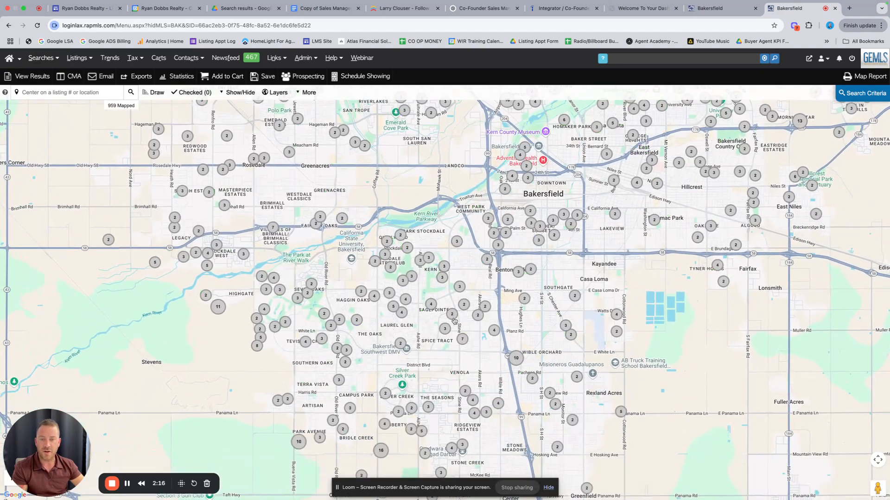
pyautogui.scroll(5, 402, 343)
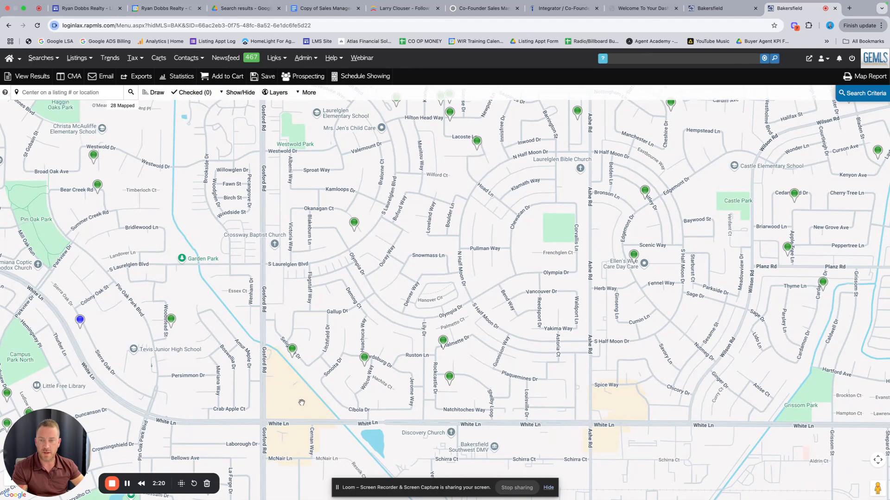
pyautogui.moveTo(294, 398); pyautogui.dragTo(274, 339)
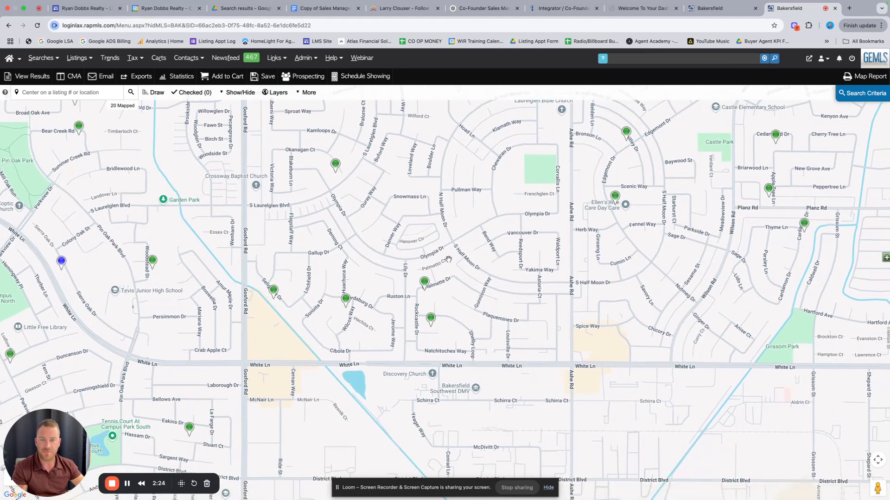
pyautogui.moveTo(448, 260); pyautogui.dragTo(428, 293)
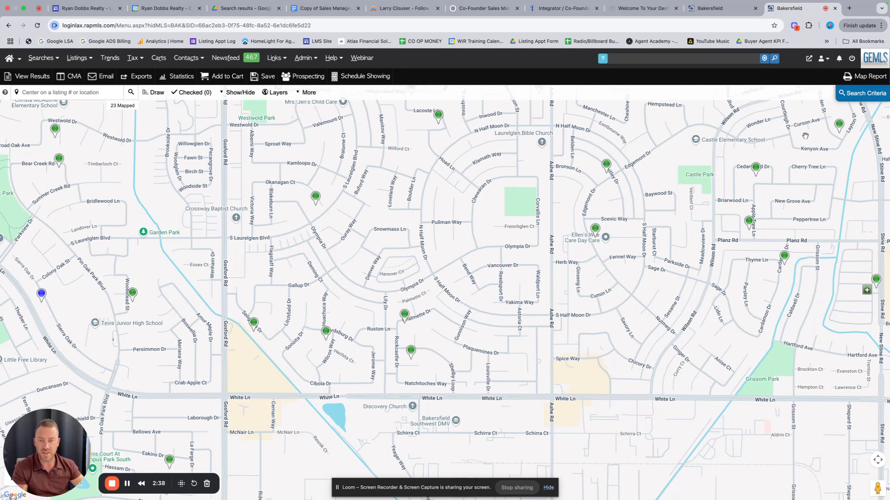
# Add Pending and Sold to the map search's status criteria, then close the criteria panel.
pyautogui.click(865, 95)
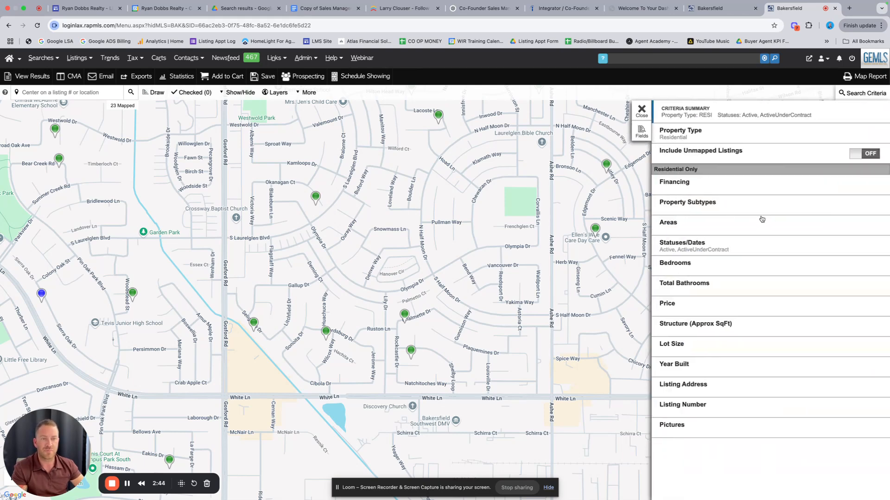
pyautogui.click(692, 247)
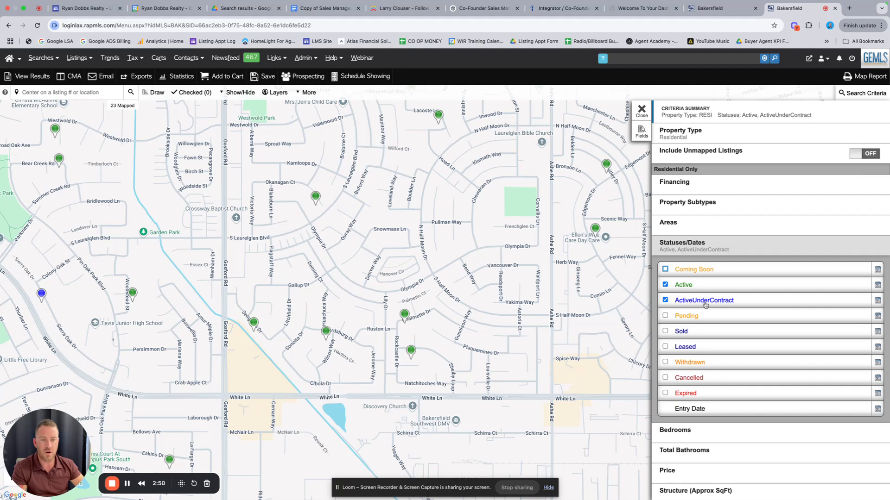
pyautogui.click(686, 317)
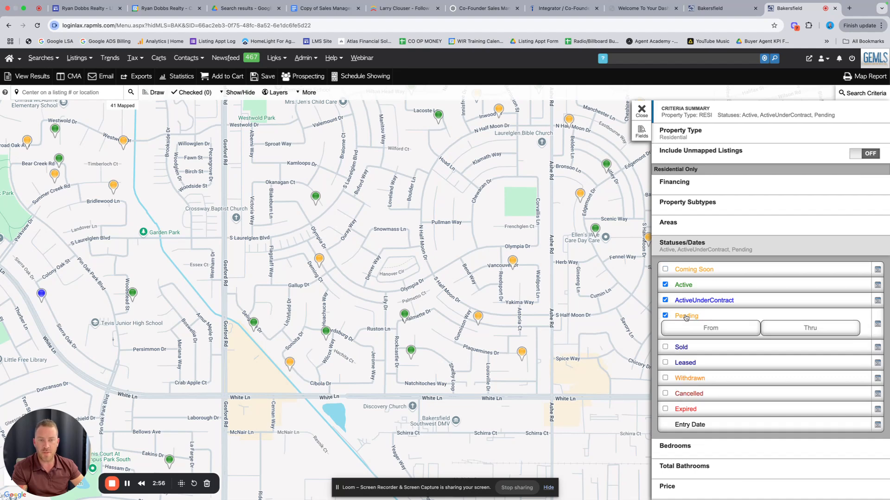
pyautogui.click(686, 348)
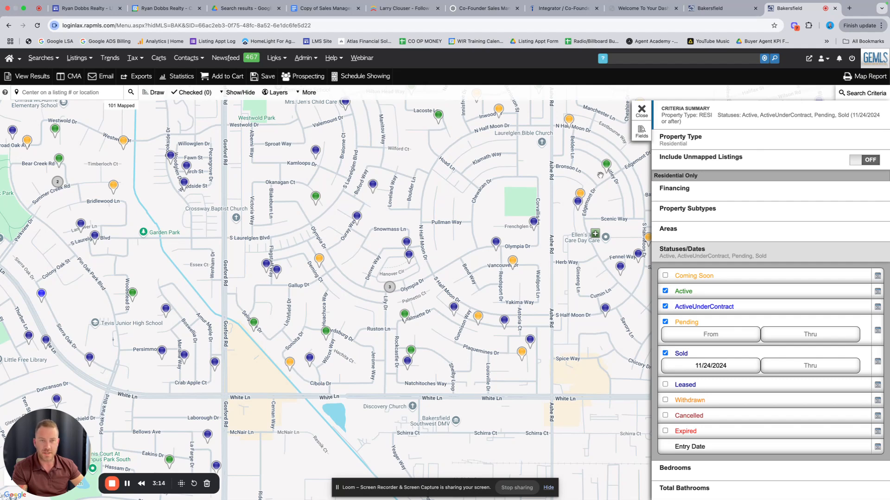
pyautogui.click(642, 111)
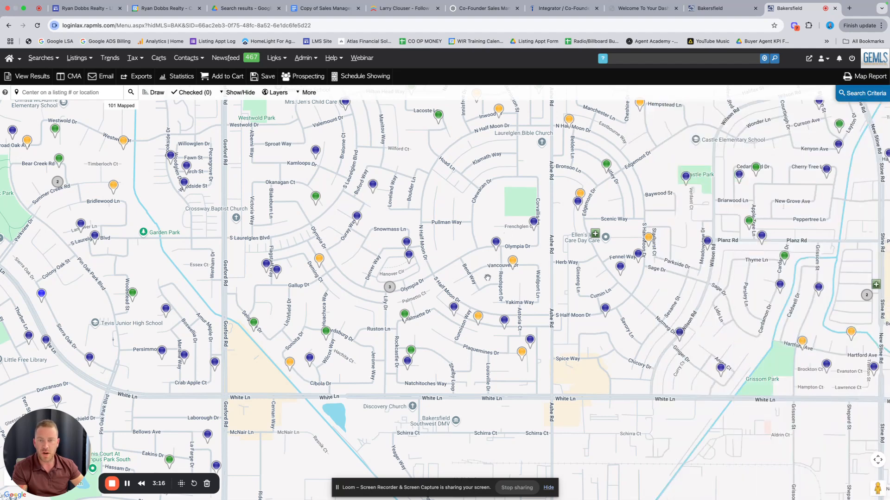
# Draw a rectangle search area from Gosford Rd to Ashe Rd and down to White Ln.
pyautogui.moveTo(484, 279); pyautogui.dragTo(548, 316)
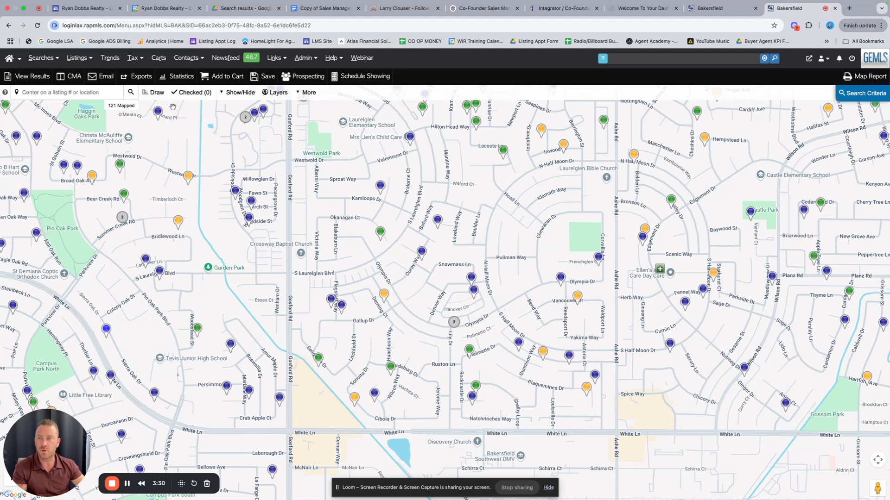
pyautogui.click(155, 93)
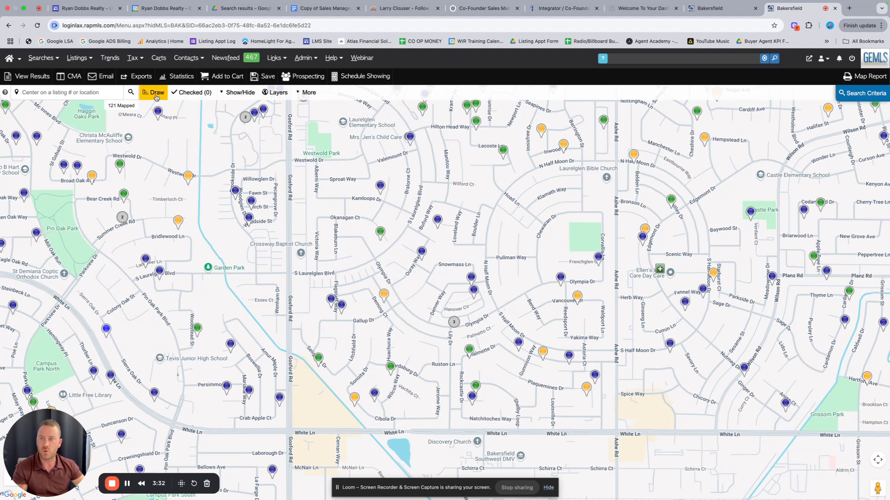
pyautogui.click(155, 95)
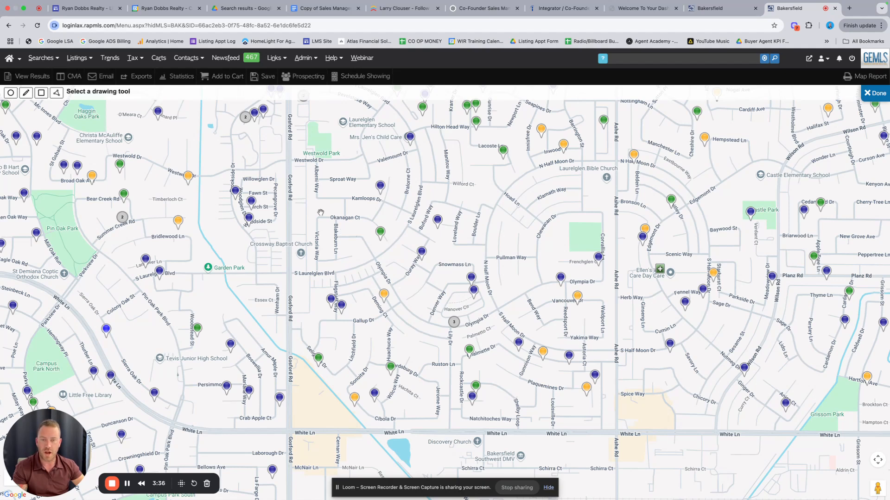
pyautogui.click(41, 93)
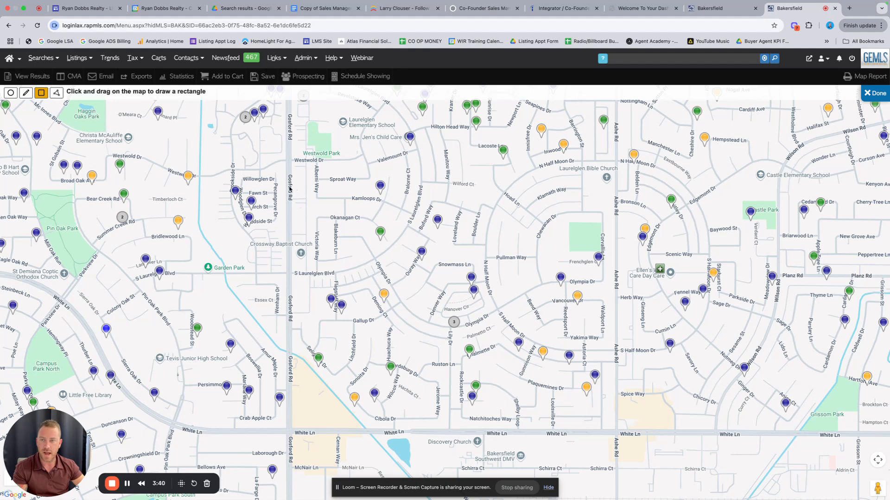
pyautogui.moveTo(289, 187)
pyautogui.mouseDown()
pyautogui.moveTo(327, 228)
pyautogui.moveTo(618, 435)
pyautogui.mouseUp()
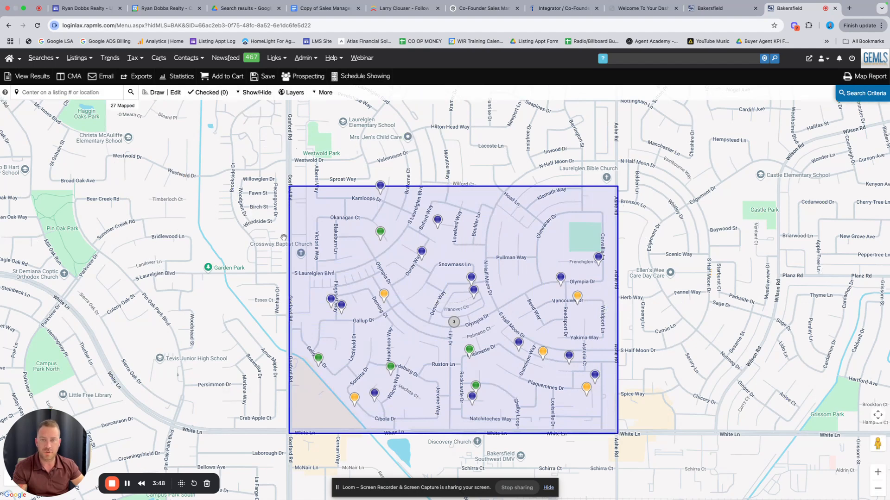
pyautogui.moveTo(440, 291); pyautogui.dragTo(419, 267)
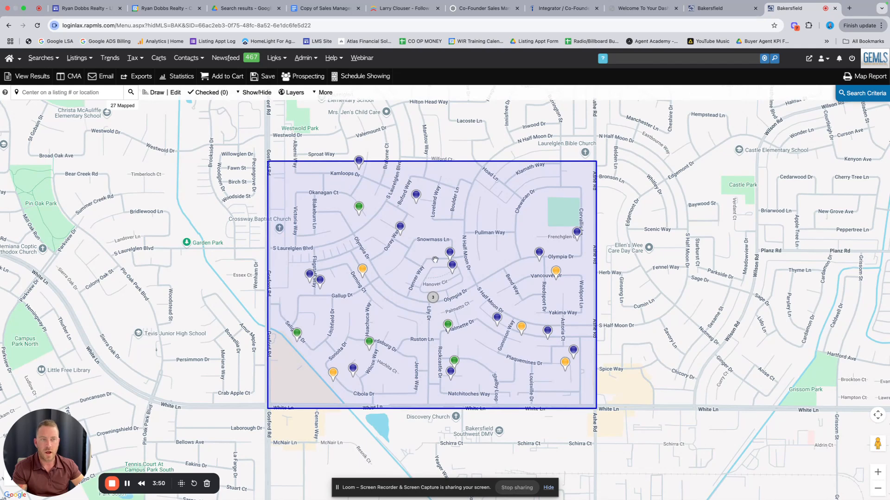
# Generate a Map Report for the listings inside the drawn search area.
pyautogui.click(867, 81)
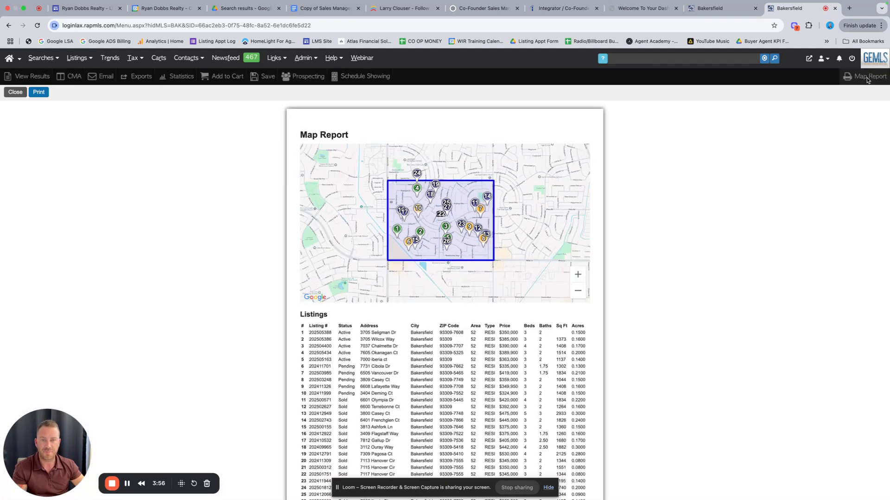
pyautogui.scroll(-3, 437, 342)
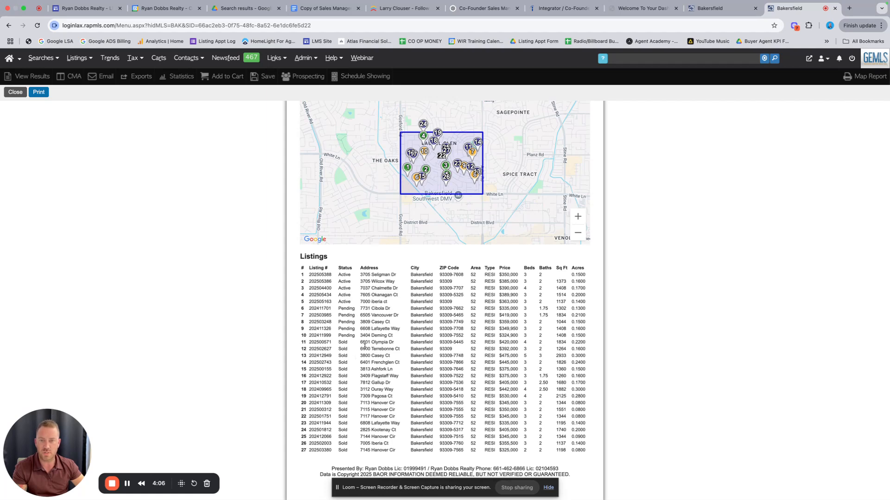
pyautogui.scroll(1, 548, 253)
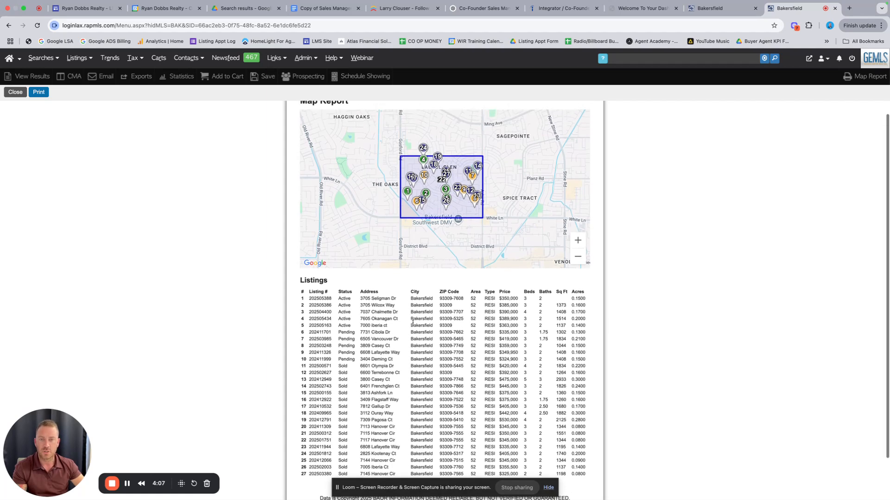
# Zoom the report map in one level and recentre it on the drawn search rectangle.
pyautogui.click(578, 240)
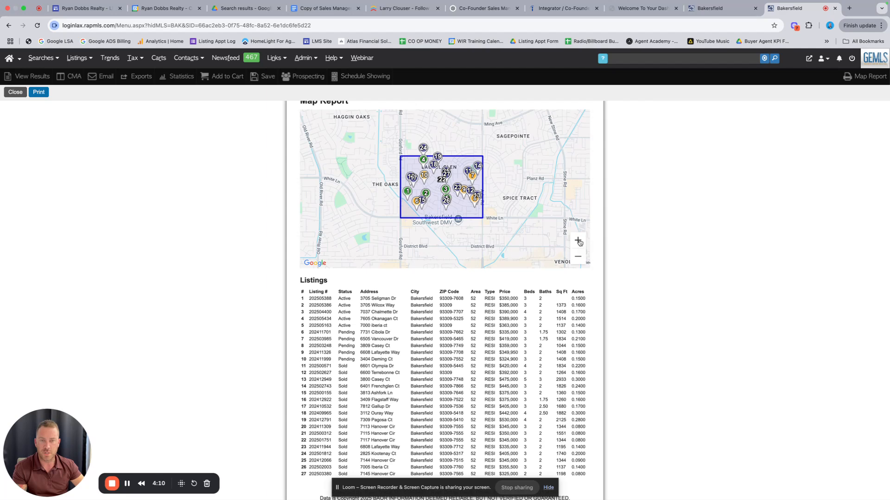
pyautogui.moveTo(487, 221); pyautogui.dragTo(494, 222)
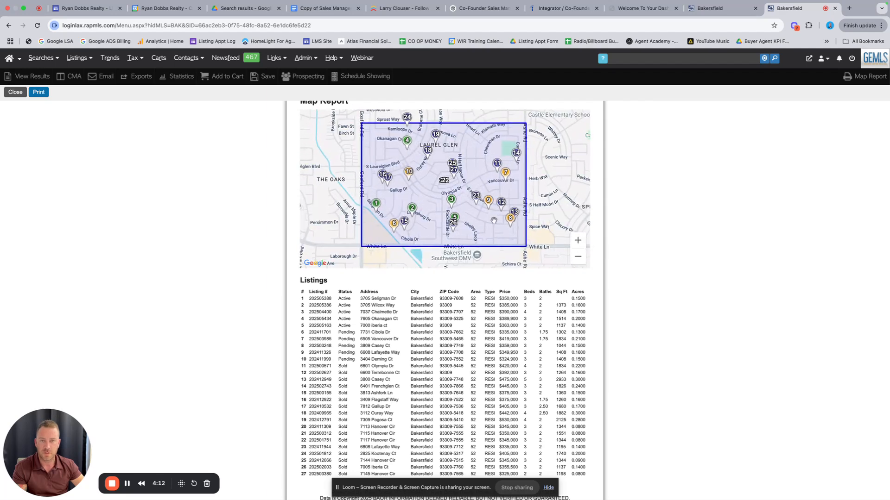
pyautogui.scroll(2, 631, 221)
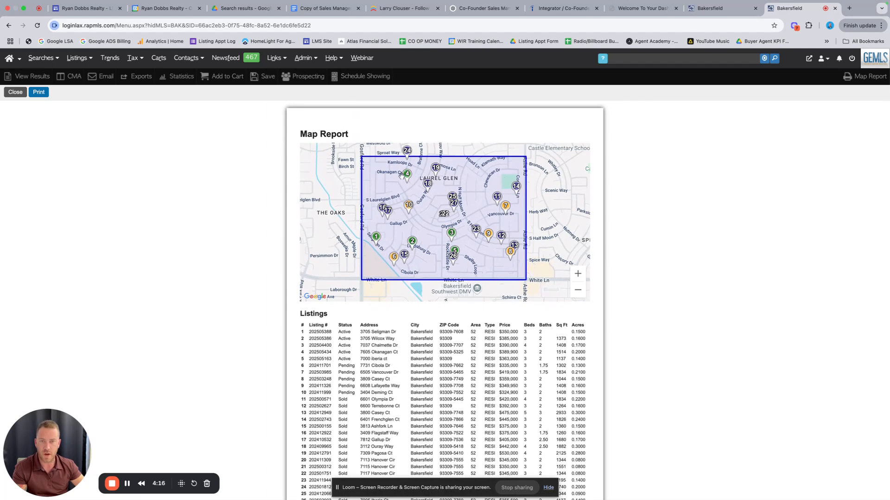
pyautogui.click(578, 274)
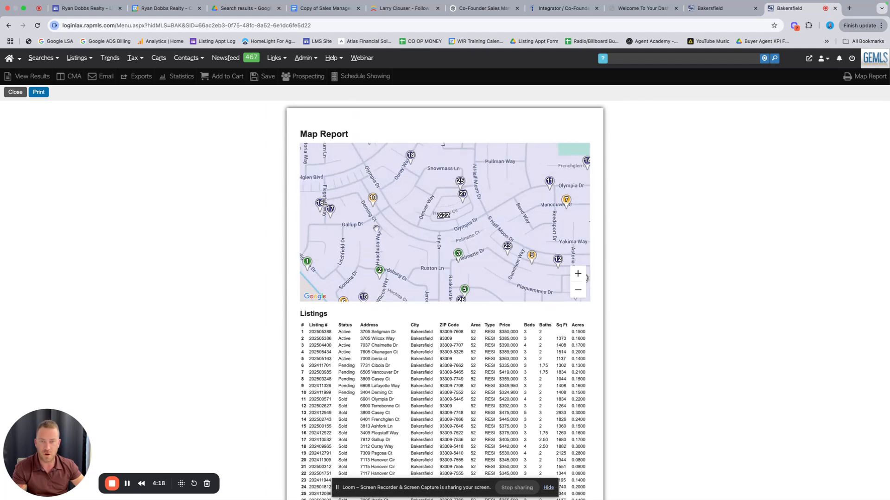
pyautogui.click(577, 291)
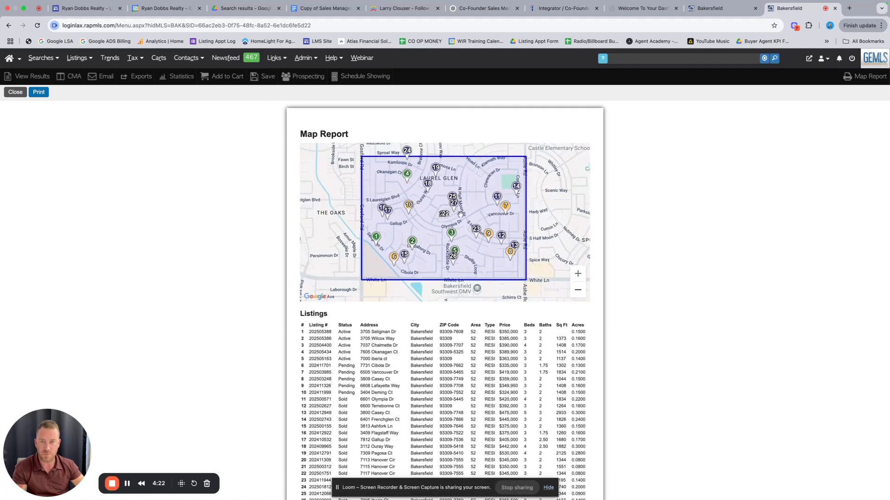
# Print the Map Report with its map and listings table.
pyautogui.scroll(-2, 448, 234)
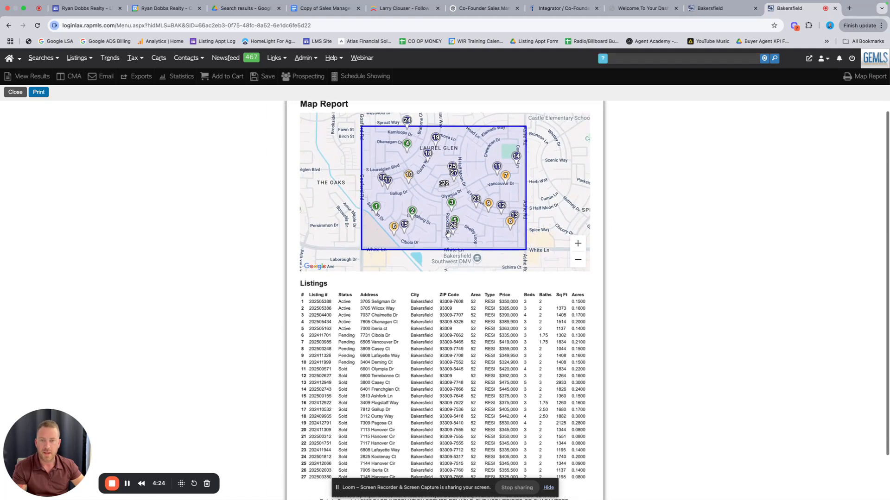
pyautogui.scroll(-3, 448, 235)
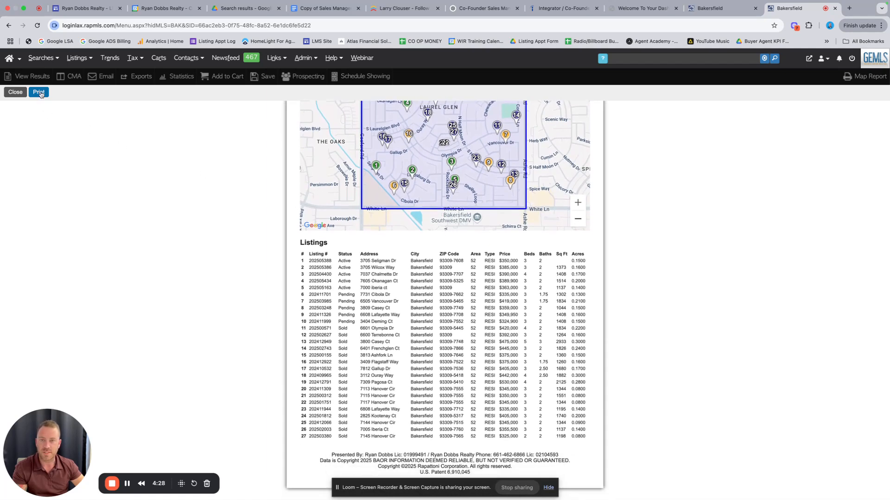
pyautogui.click(39, 93)
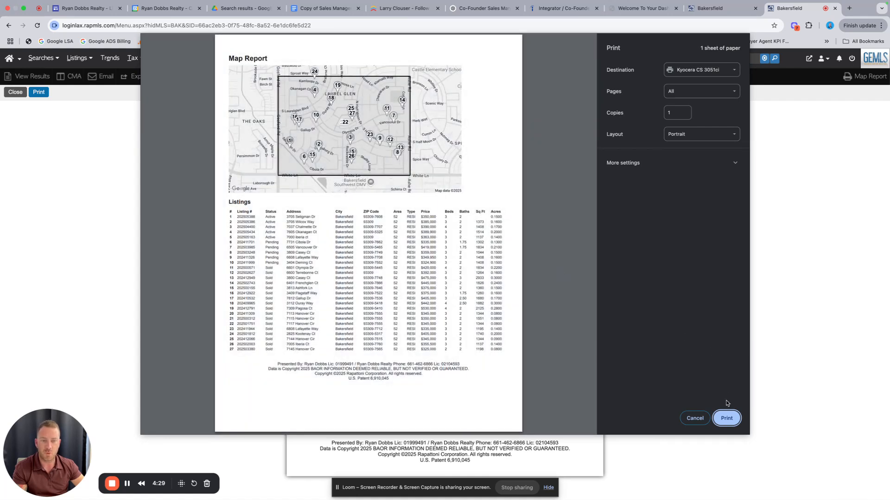
pyautogui.click(729, 418)
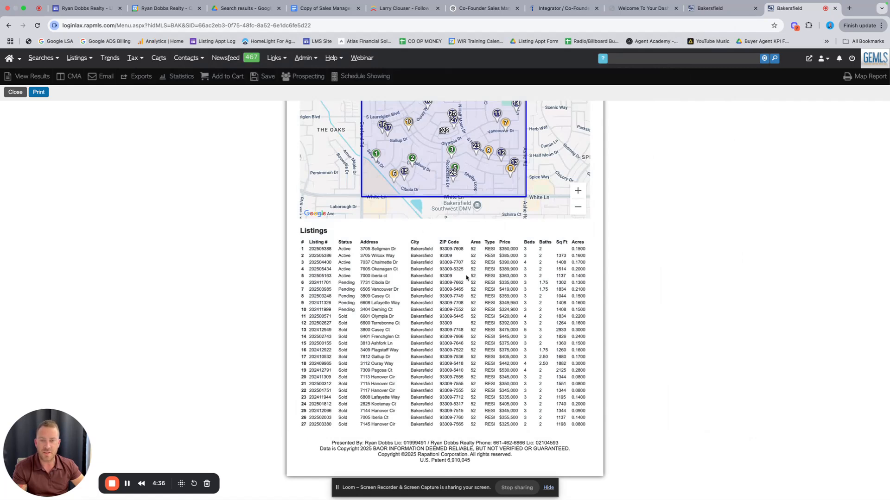
pyautogui.scroll(3, 466, 277)
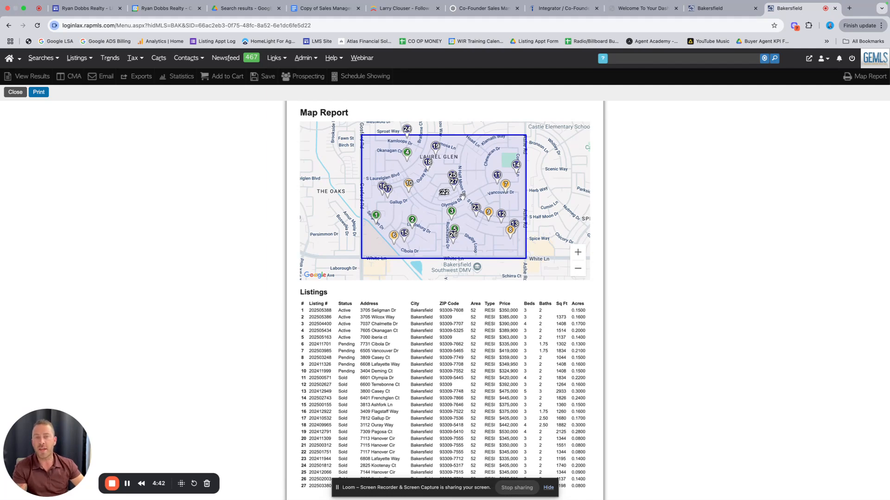
pyautogui.click(708, 11)
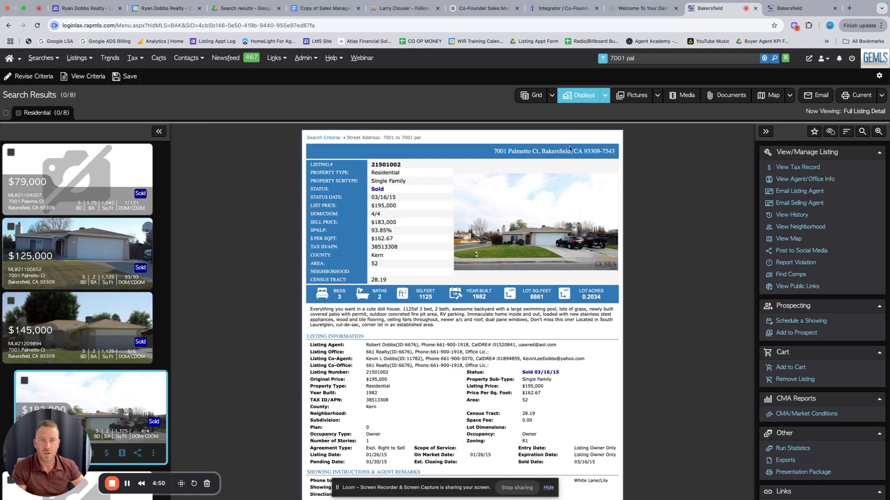
pyautogui.click(792, 8)
pyautogui.scroll(-2, 454, 342)
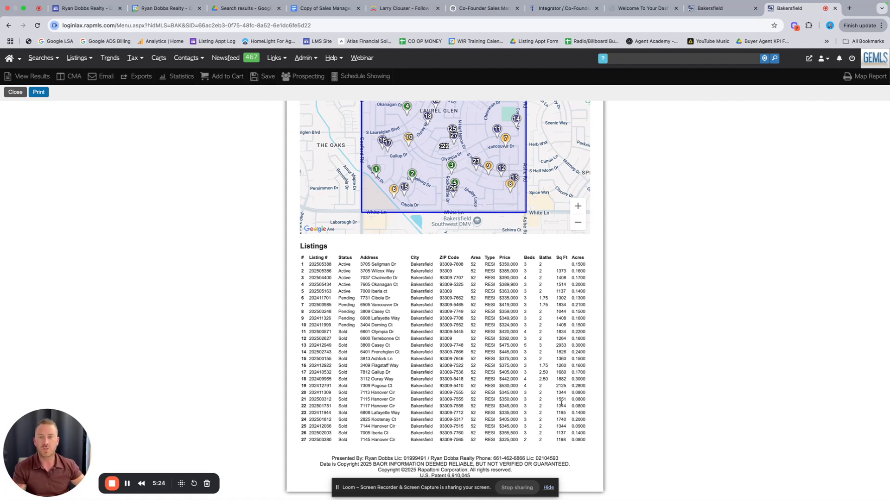
pyautogui.scroll(1, 545, 397)
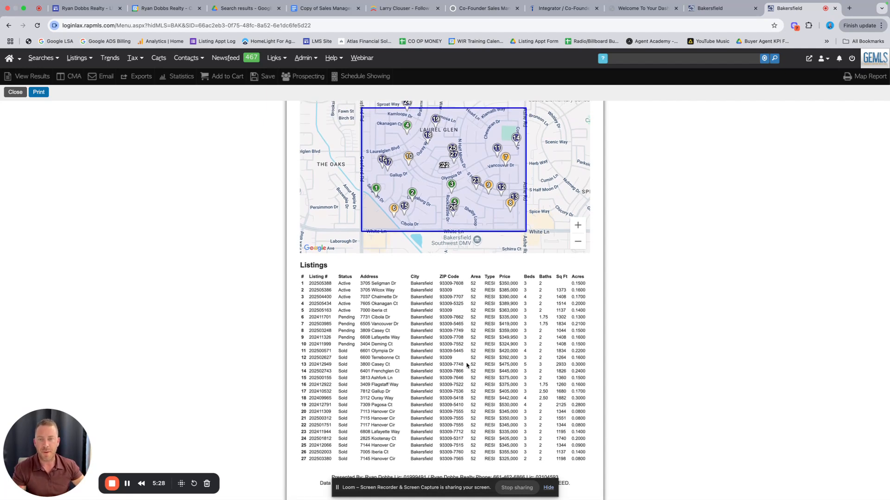
pyautogui.click(713, 14)
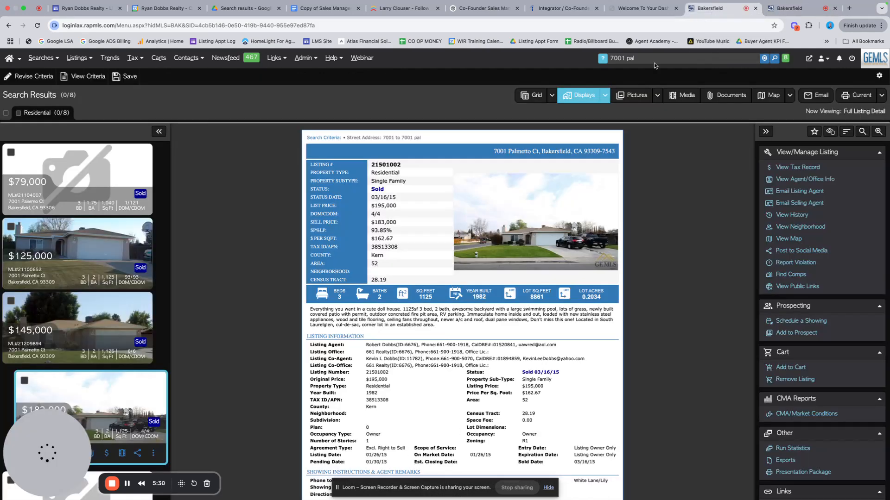
pyautogui.click(778, 11)
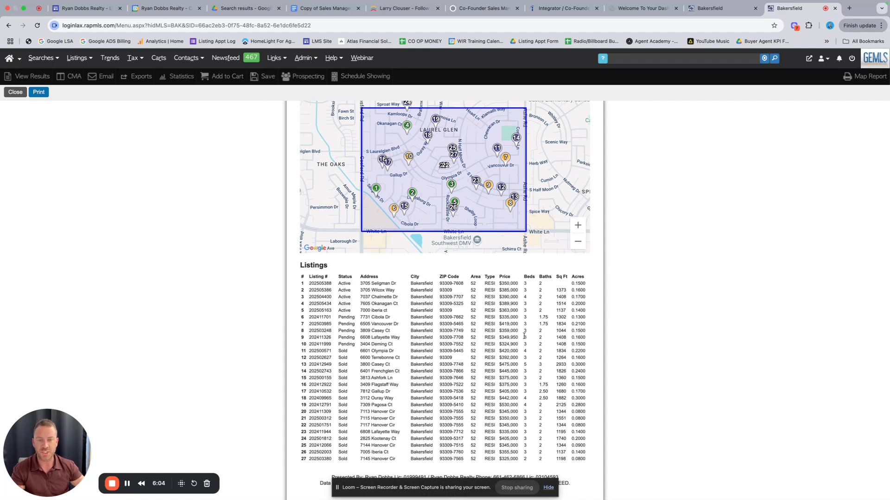
pyautogui.scroll(1, 525, 336)
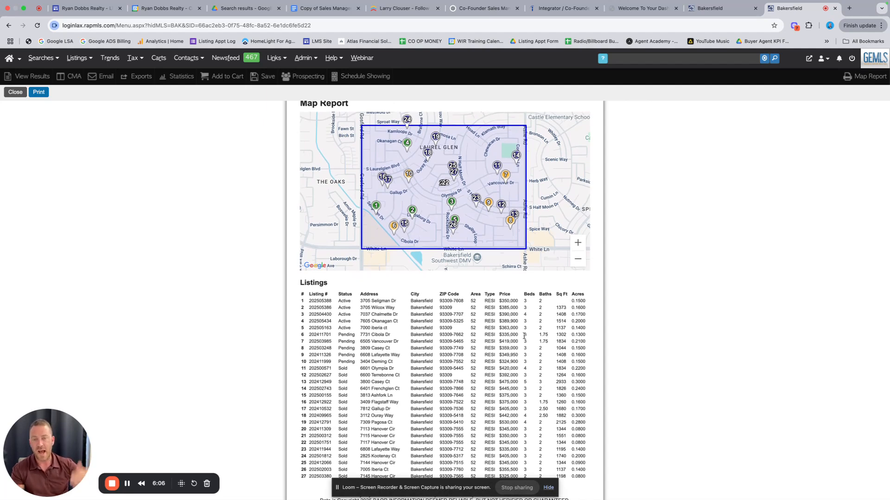